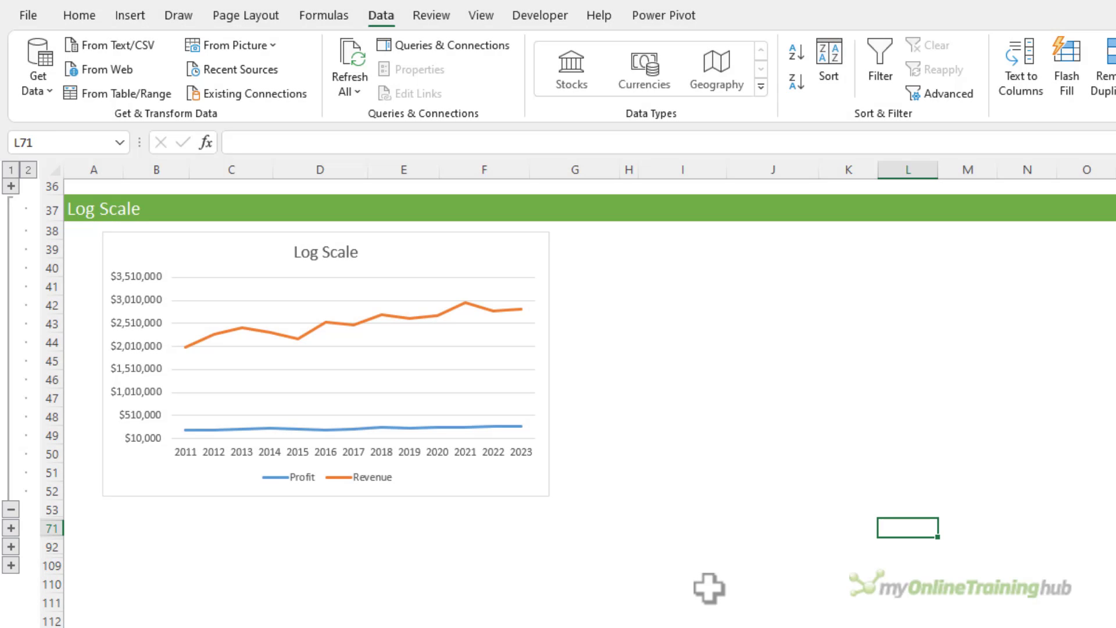
# - Switch the Log Scale chart's vertical axis to a logarithmic scale
pyautogui.click(142, 357)
pyautogui.hotkey('ctrl', '1')
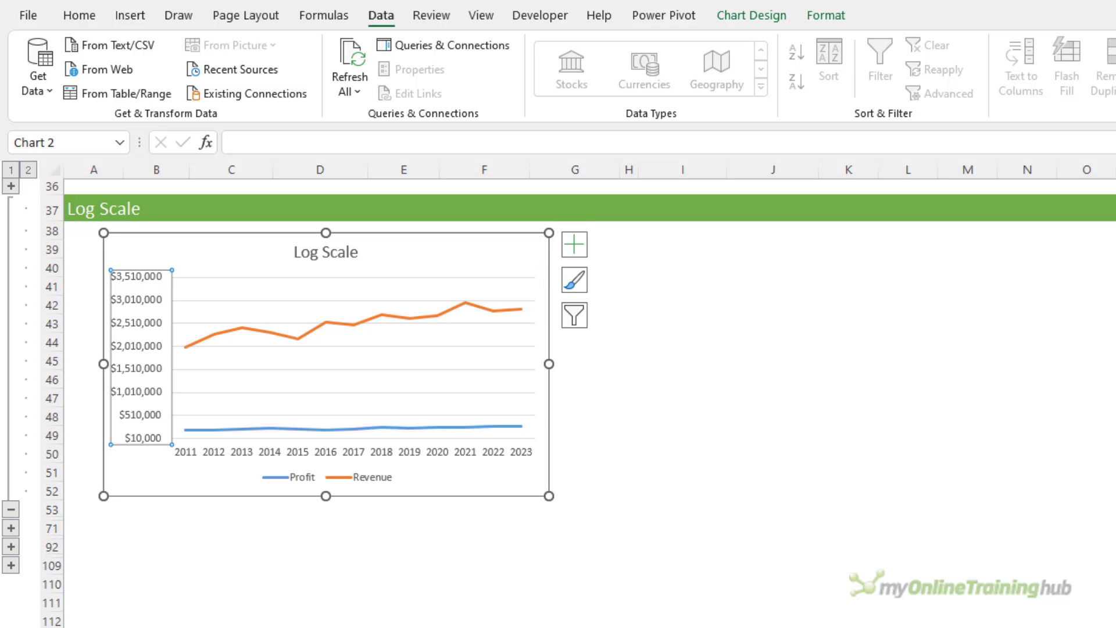
pyautogui.moveTo(872, 262); pyautogui.dragTo(755, 235)
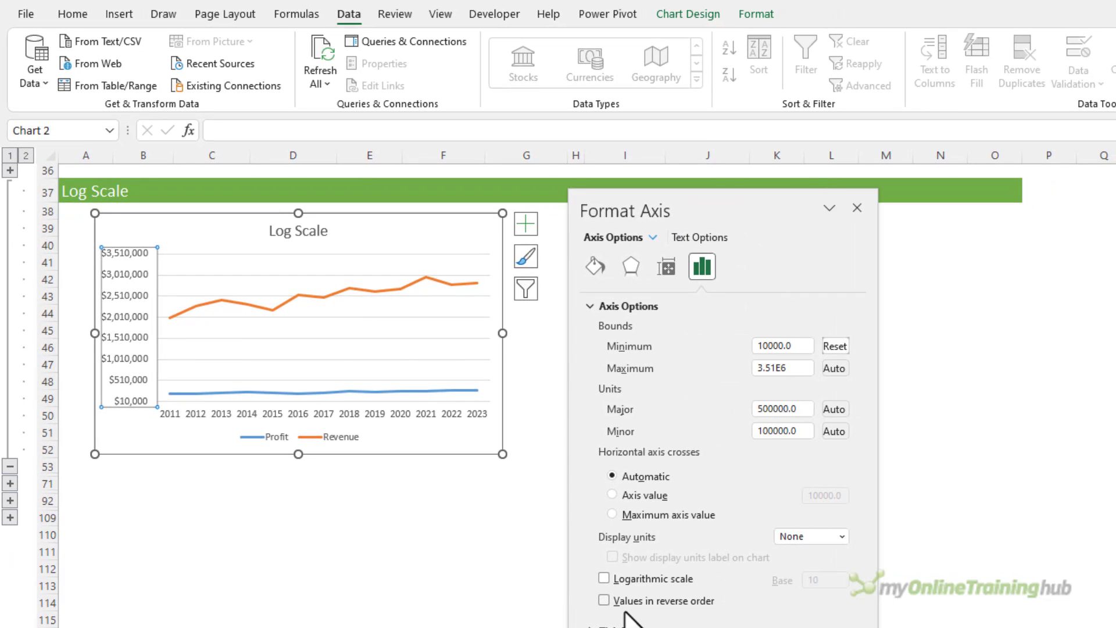
pyautogui.click(604, 578)
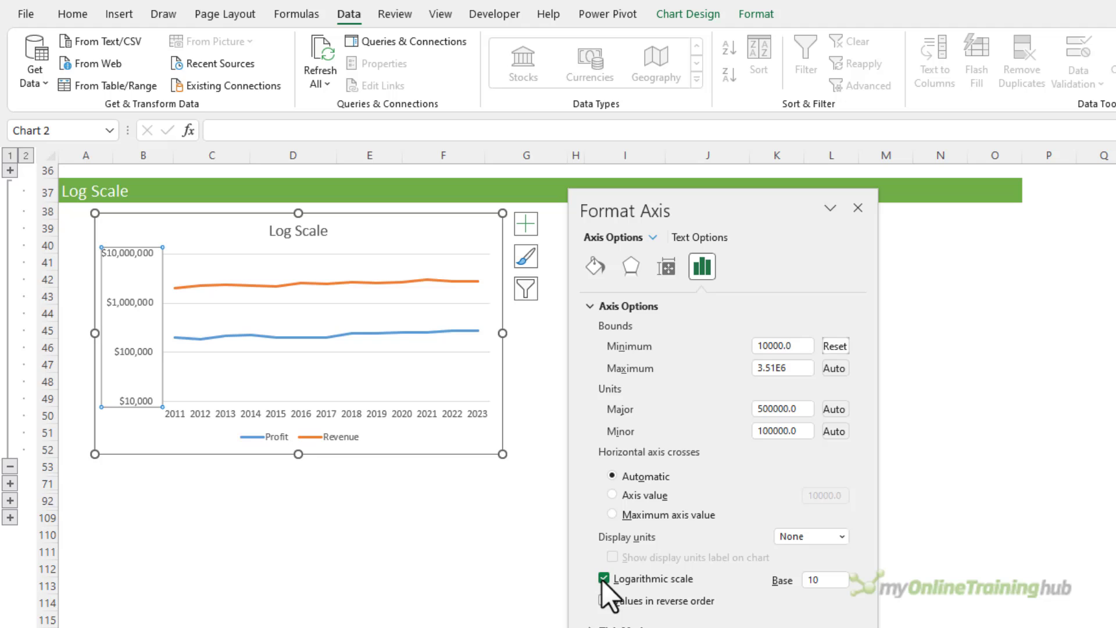
pyautogui.click(497, 557)
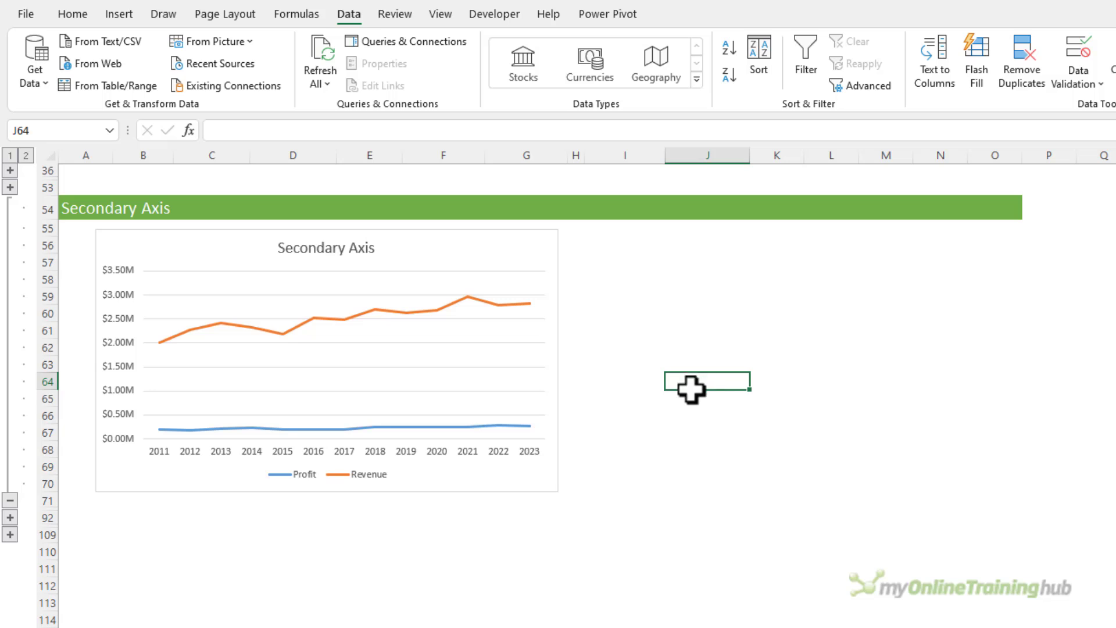
# - Move the Profit series onto a secondary axis in the Secondary Axis chart
pyautogui.click(484, 424)
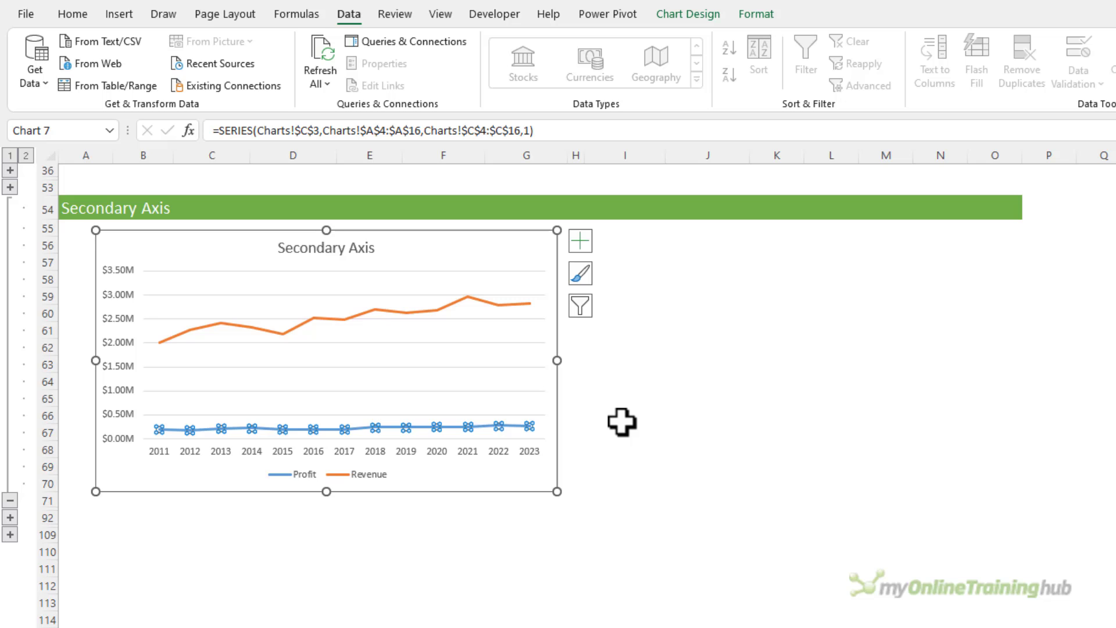
pyautogui.hotkey('ctrl', '1')
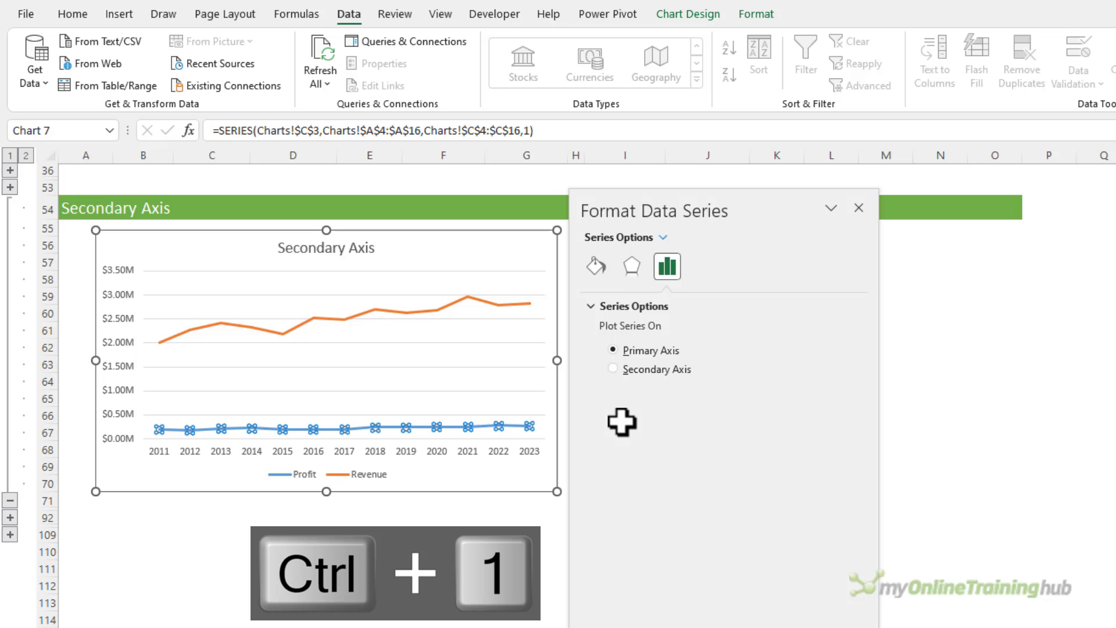
pyautogui.click(614, 369)
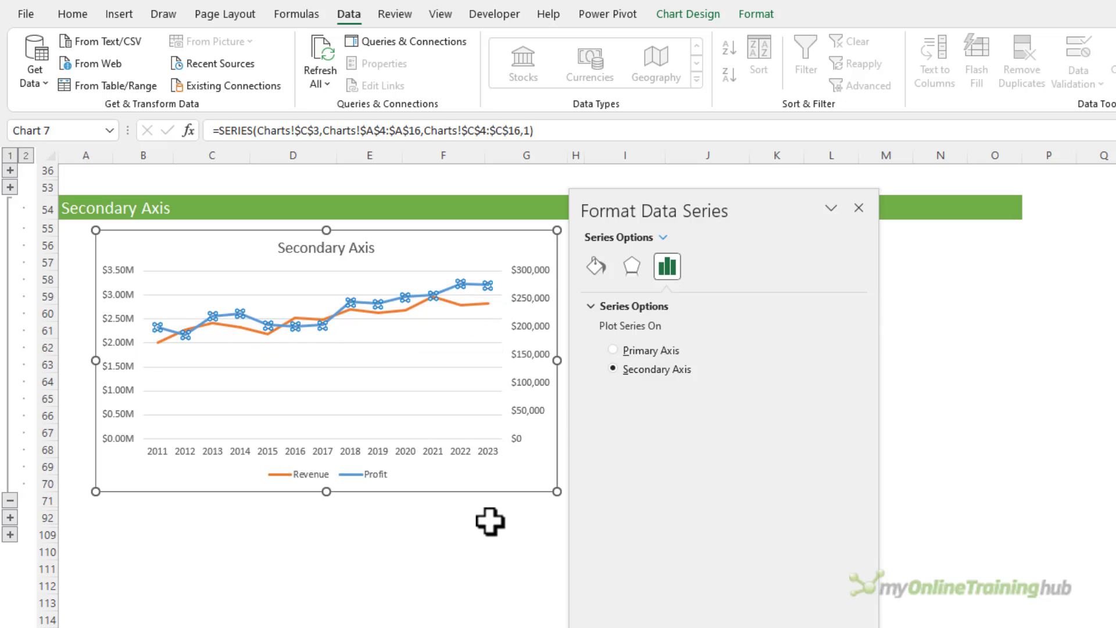
pyautogui.click(468, 546)
# - Add axis titles to the chart, naming the right axis 'Profit'
pyautogui.click(858, 208)
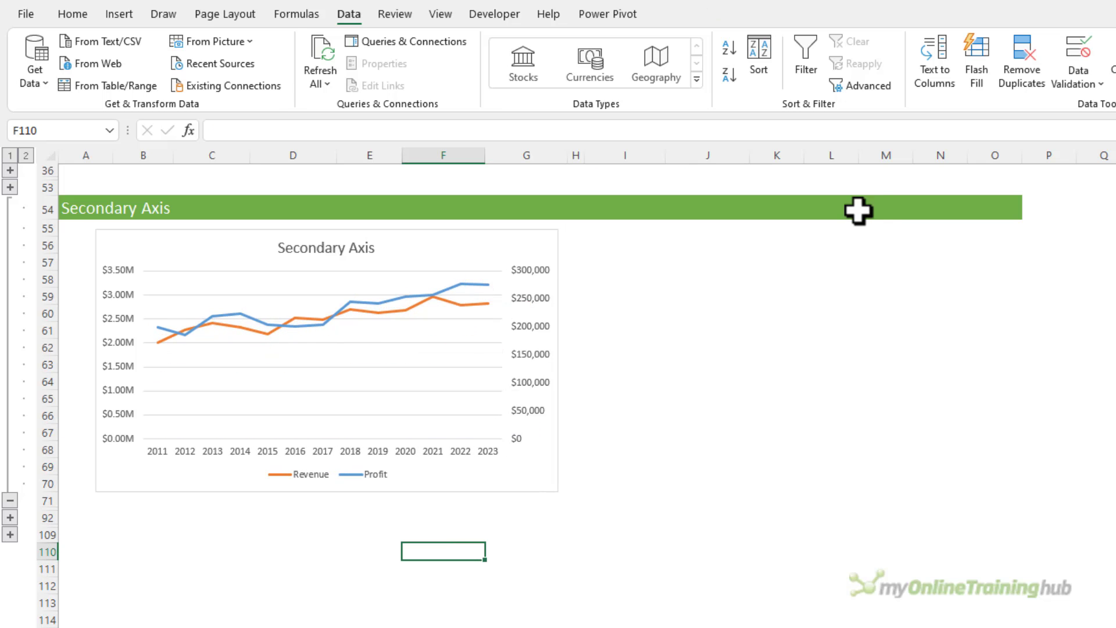
pyautogui.click(543, 242)
pyautogui.click(579, 240)
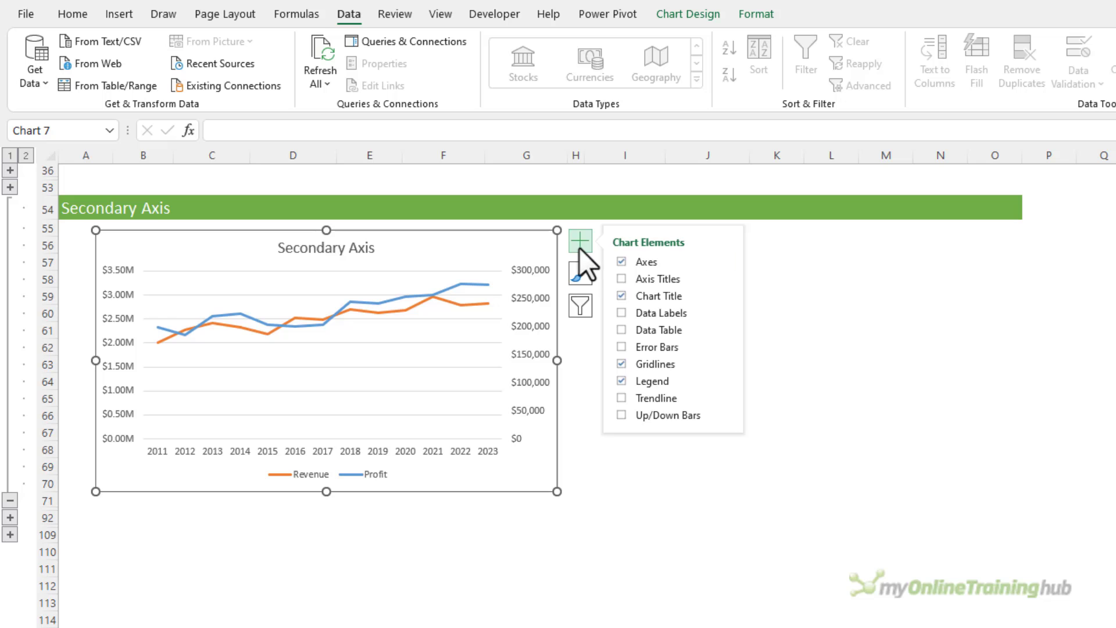
pyautogui.click(622, 279)
pyautogui.write('Profit')
pyautogui.press('Return')
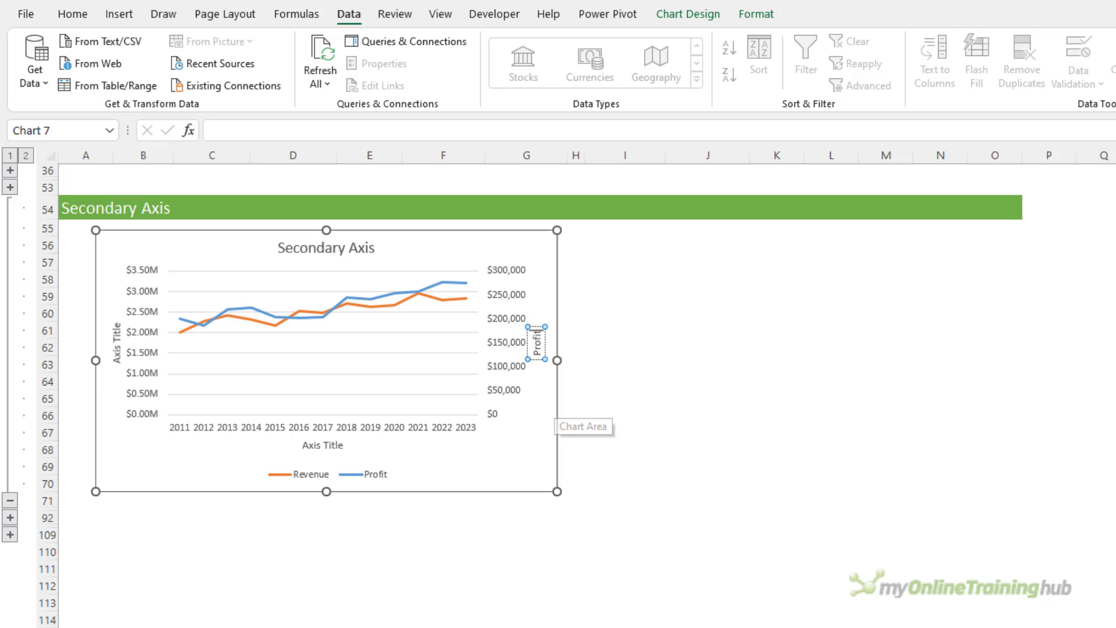
# - Title the left axis 'Revenue' and delete the horizontal axis title
pyautogui.doubleClick(116, 343)
pyautogui.write('Revenue')
pyautogui.press('Return')
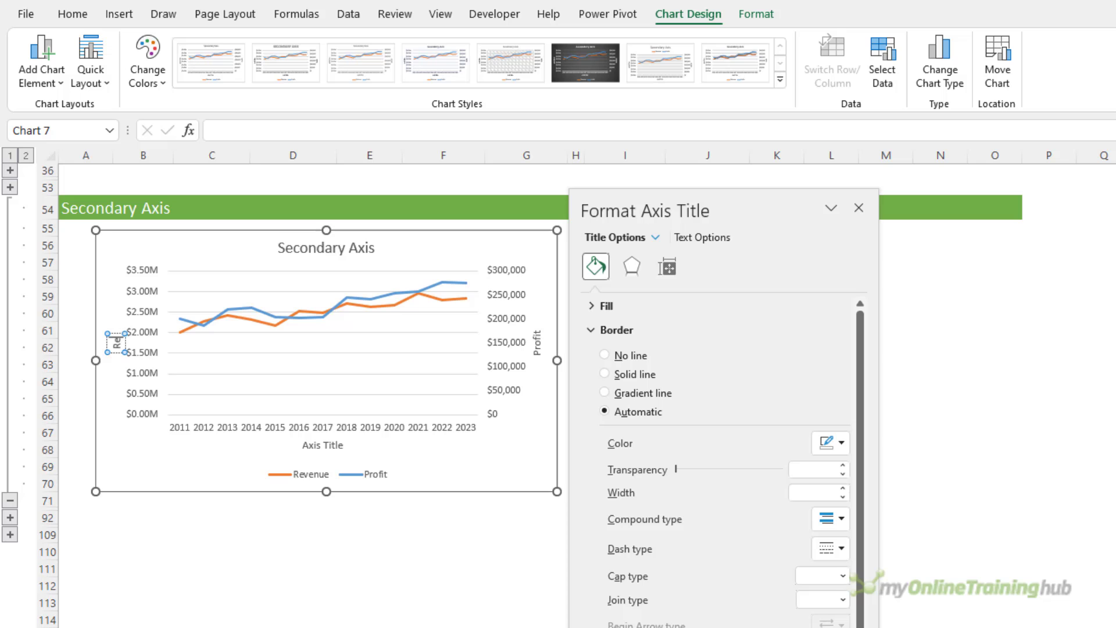
pyautogui.press('Escape')
pyautogui.click(317, 447)
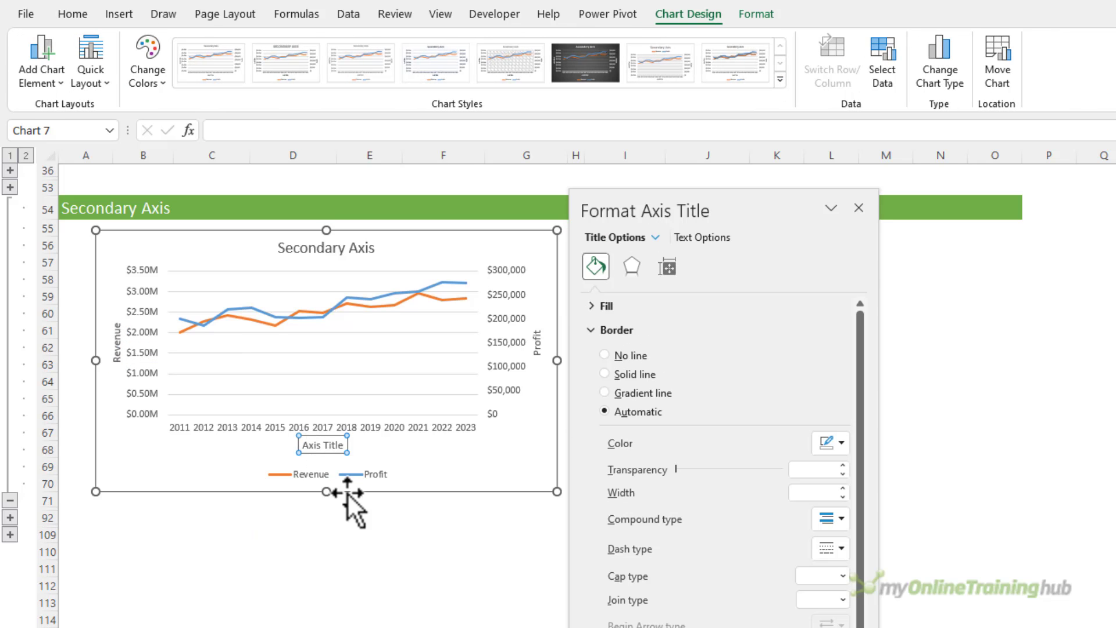
pyautogui.press('Delete')
pyautogui.click(370, 552)
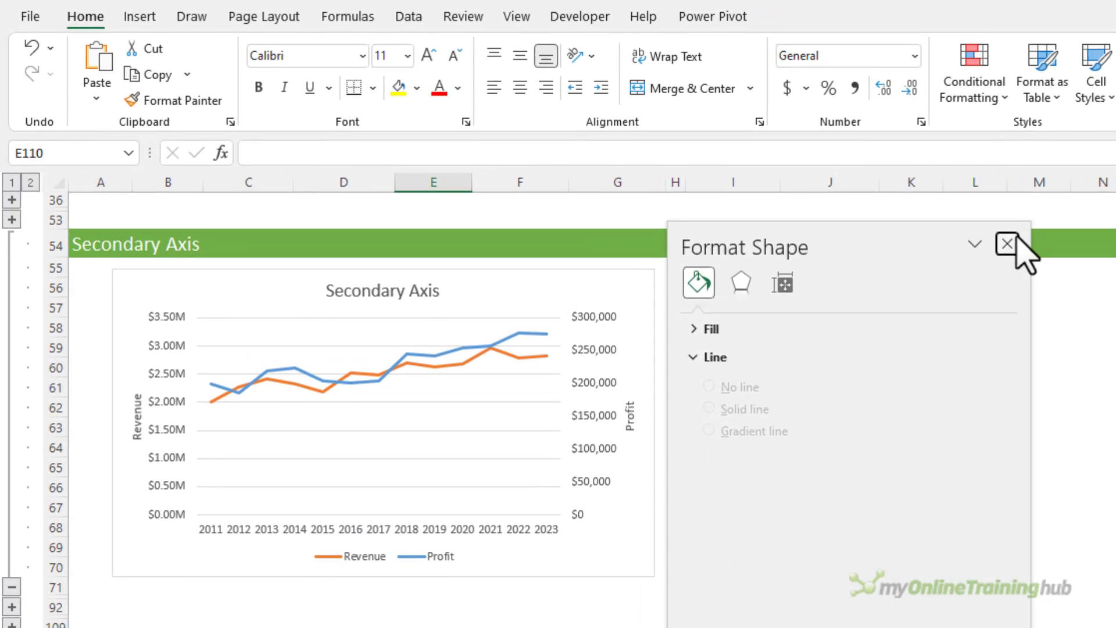
# - Close the formatting pane, select the 2023 Profit point, and show the chart elements list
pyautogui.click(1007, 243)
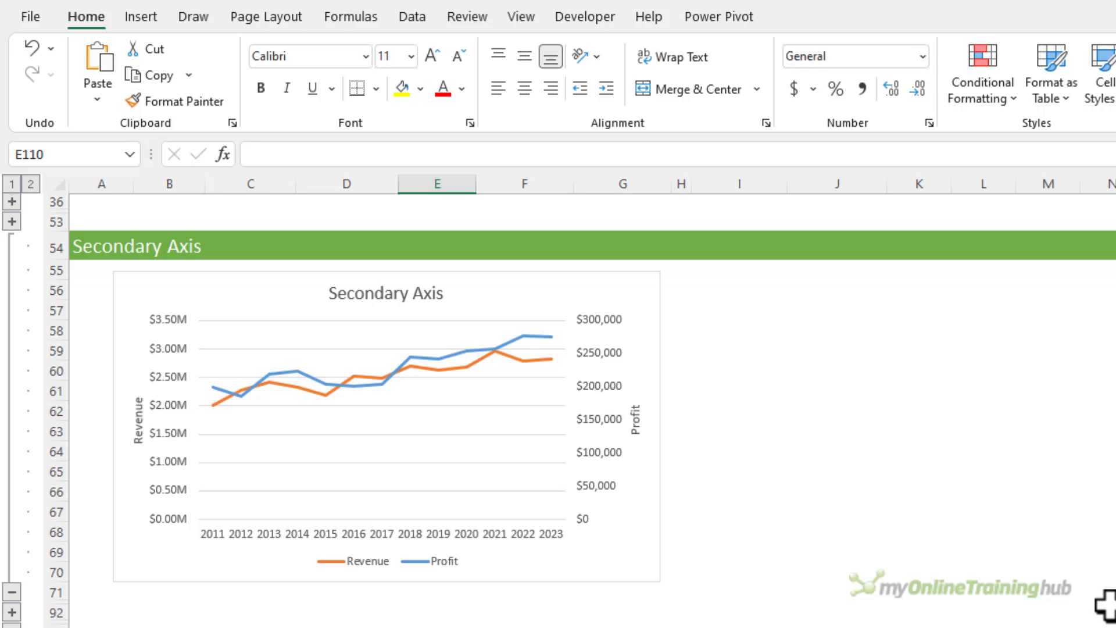
pyautogui.click(549, 336)
pyautogui.click(550, 336)
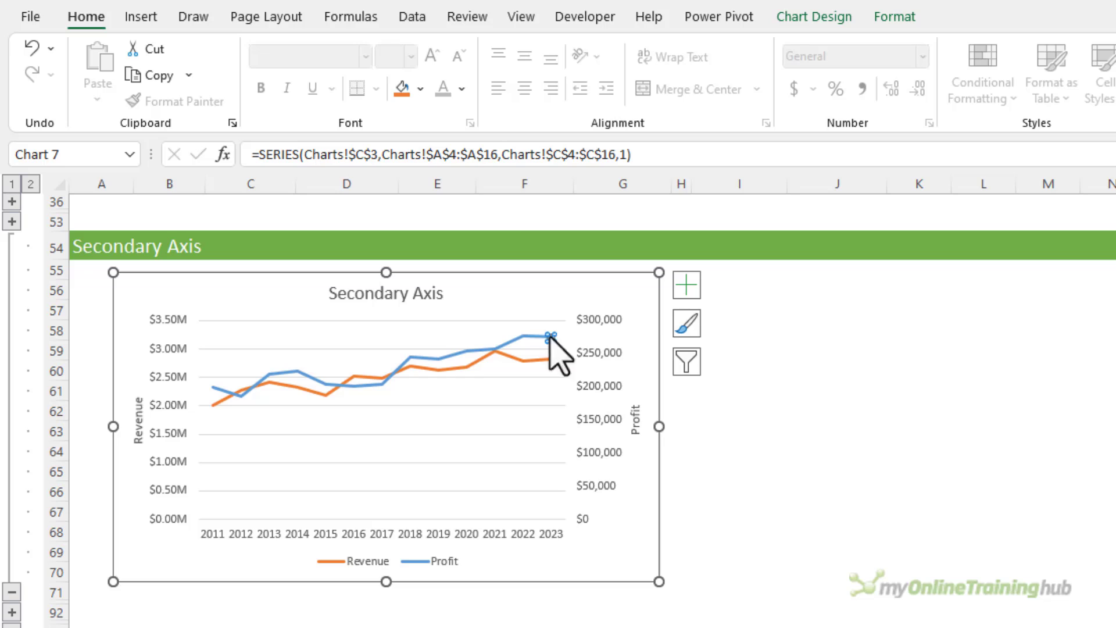
pyautogui.click(686, 285)
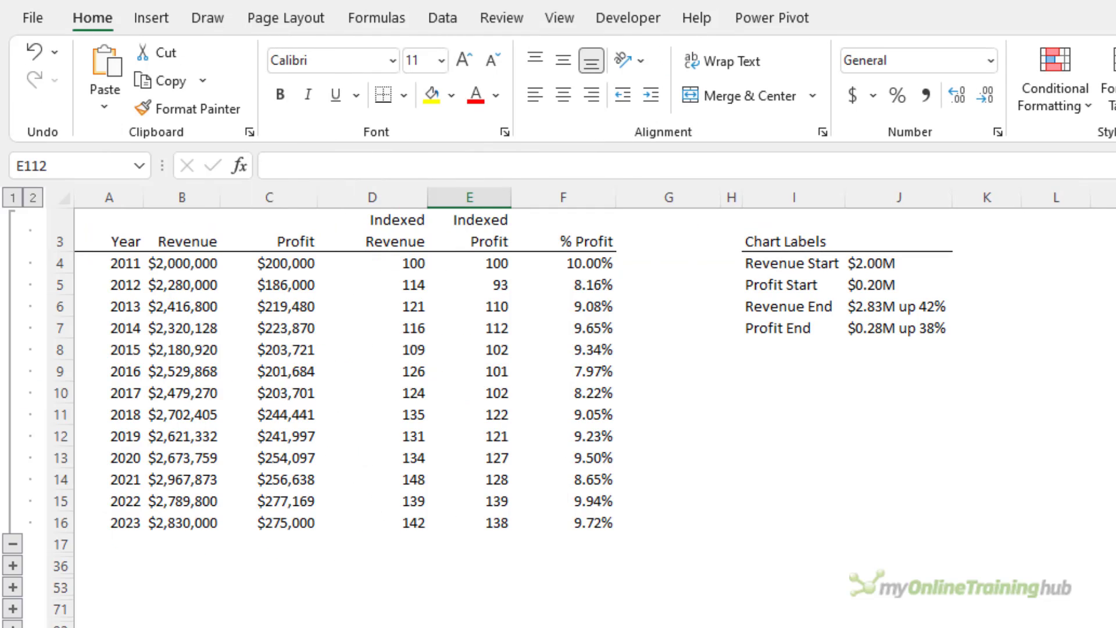
pyautogui.click(423, 263)
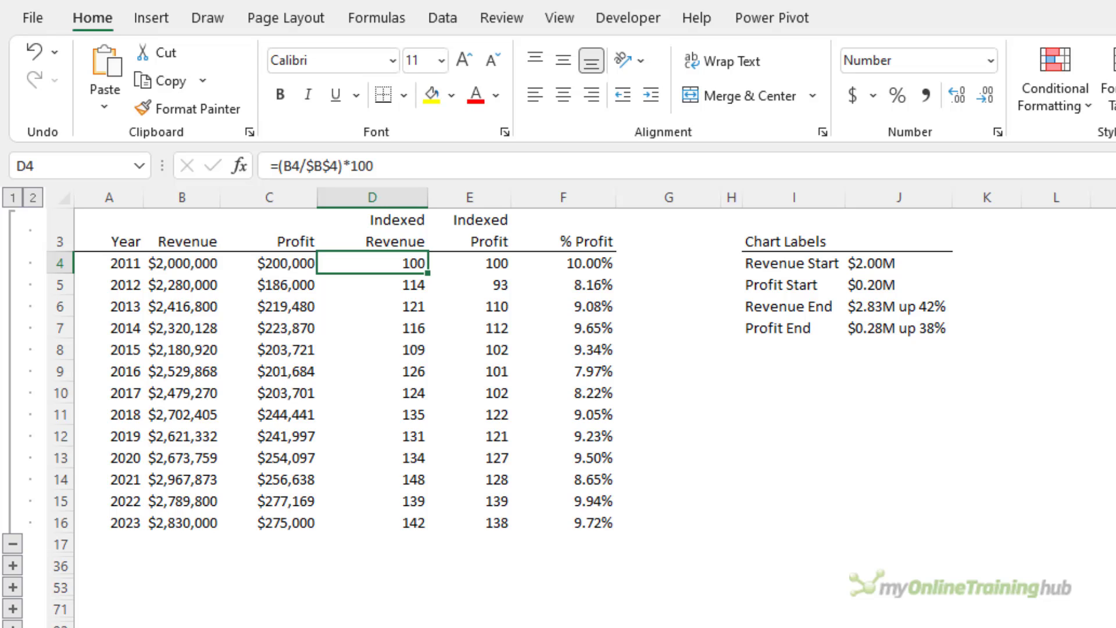
pyautogui.click(469, 263)
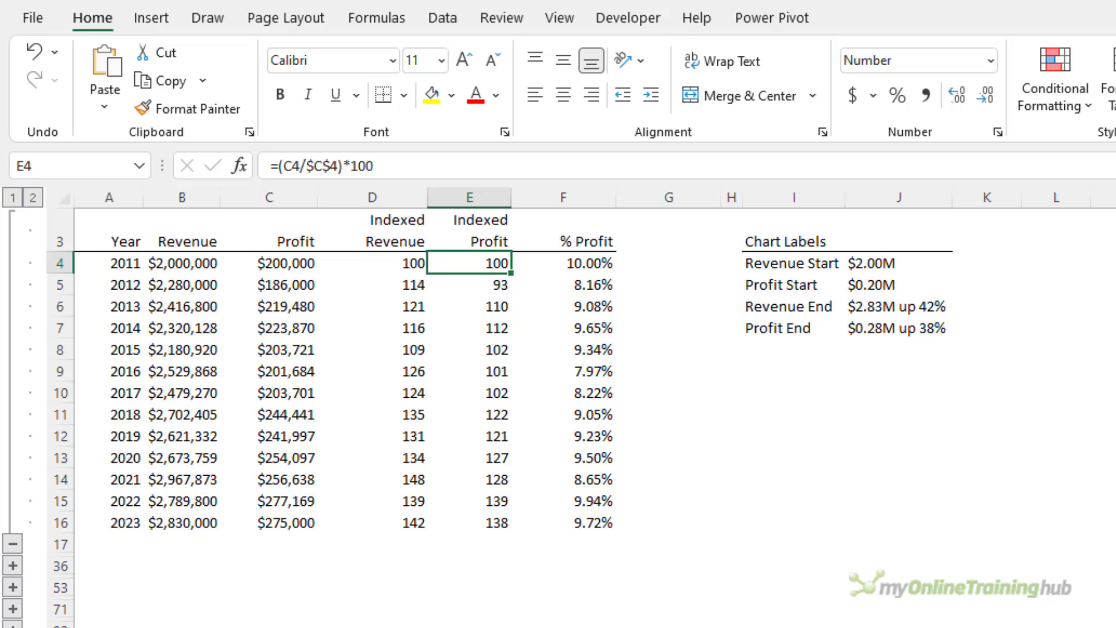
pyautogui.click(407, 263)
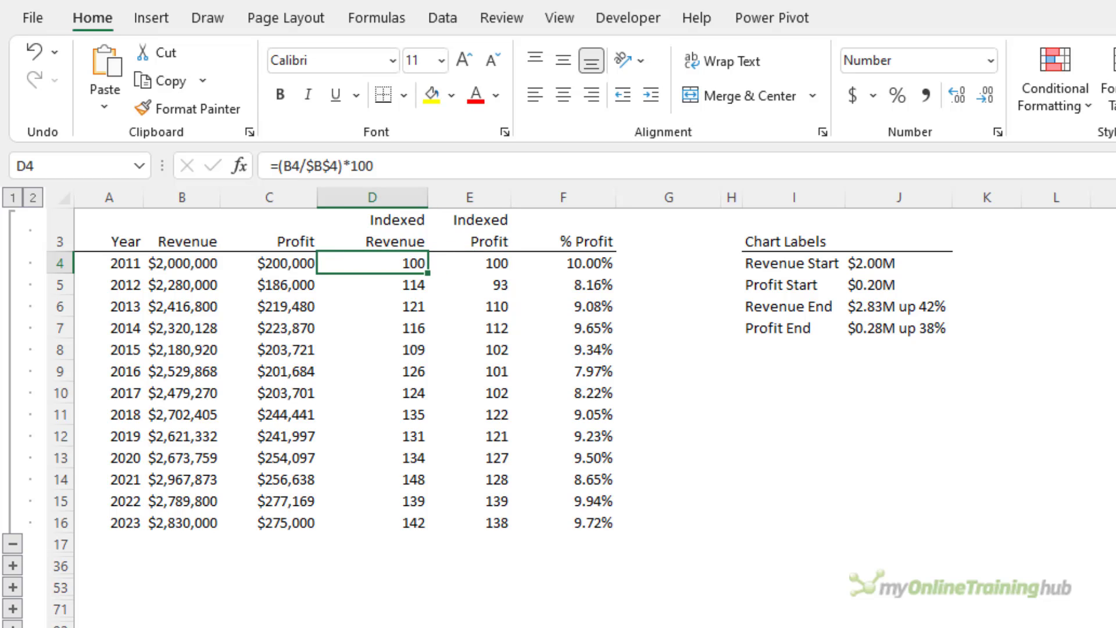
pyautogui.click(407, 284)
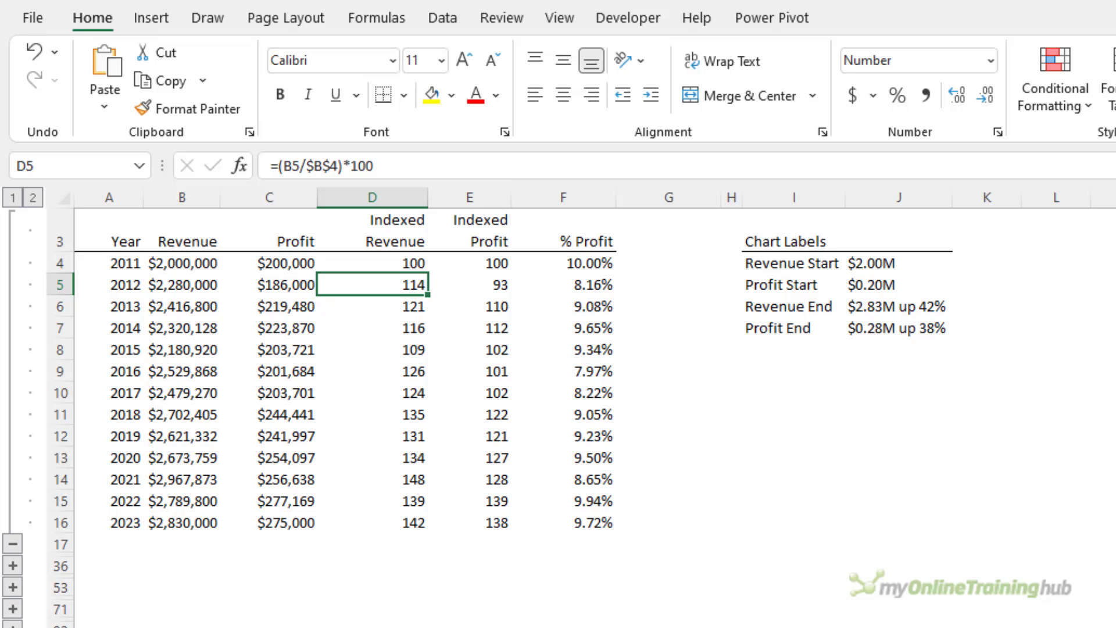
pyautogui.click(469, 284)
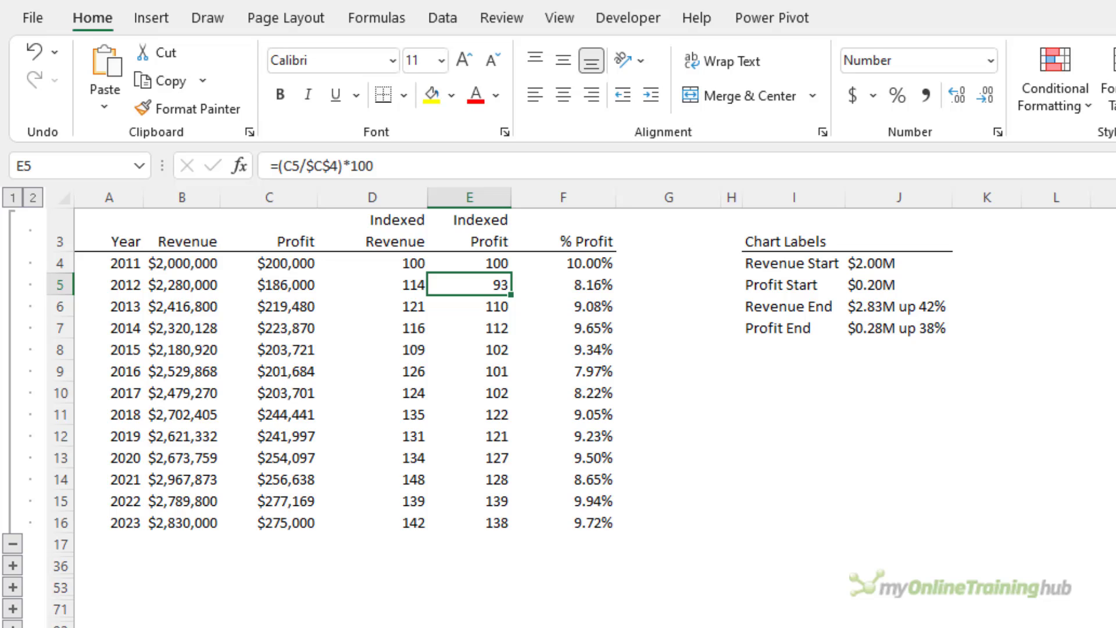
pyautogui.click(372, 328)
pyautogui.click(372, 349)
pyautogui.click(372, 370)
pyautogui.click(372, 350)
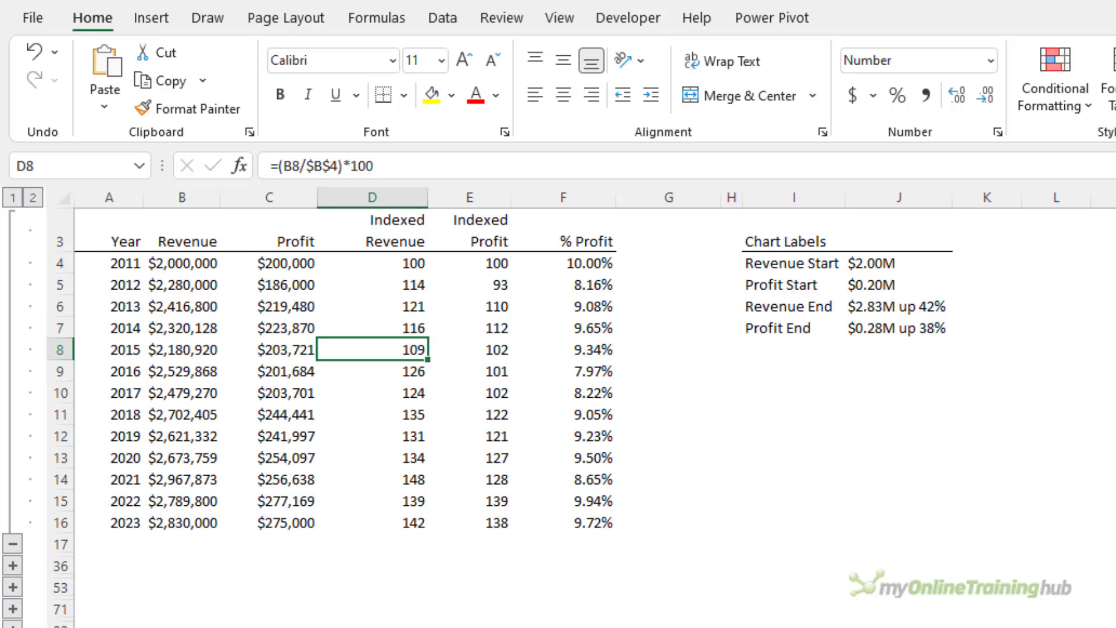
pyautogui.click(372, 328)
pyautogui.click(372, 284)
pyautogui.click(372, 262)
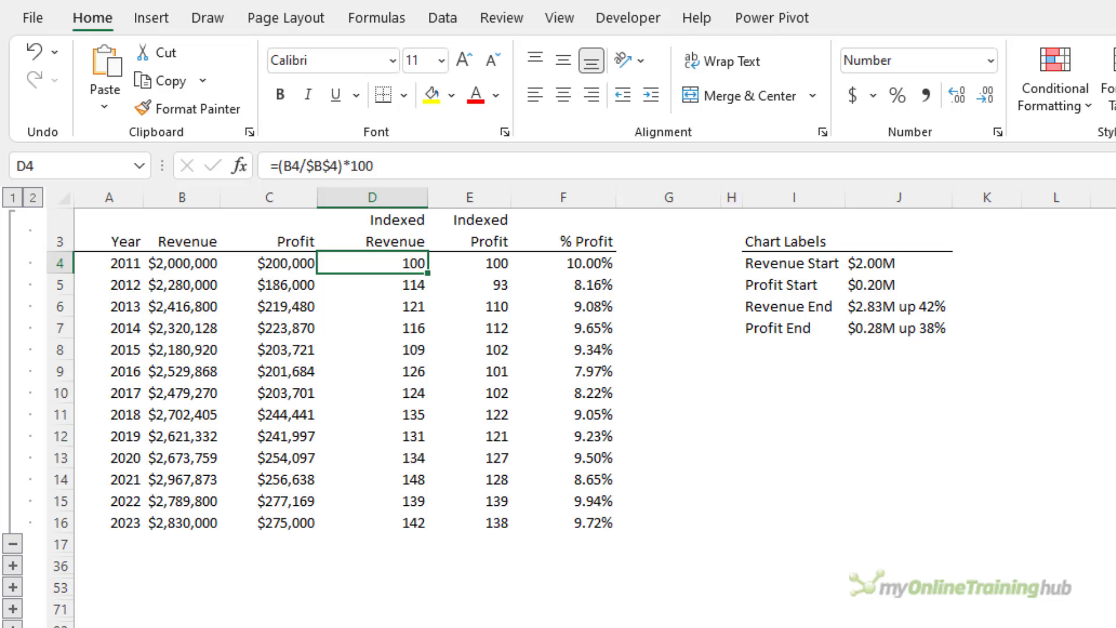
pyautogui.click(372, 285)
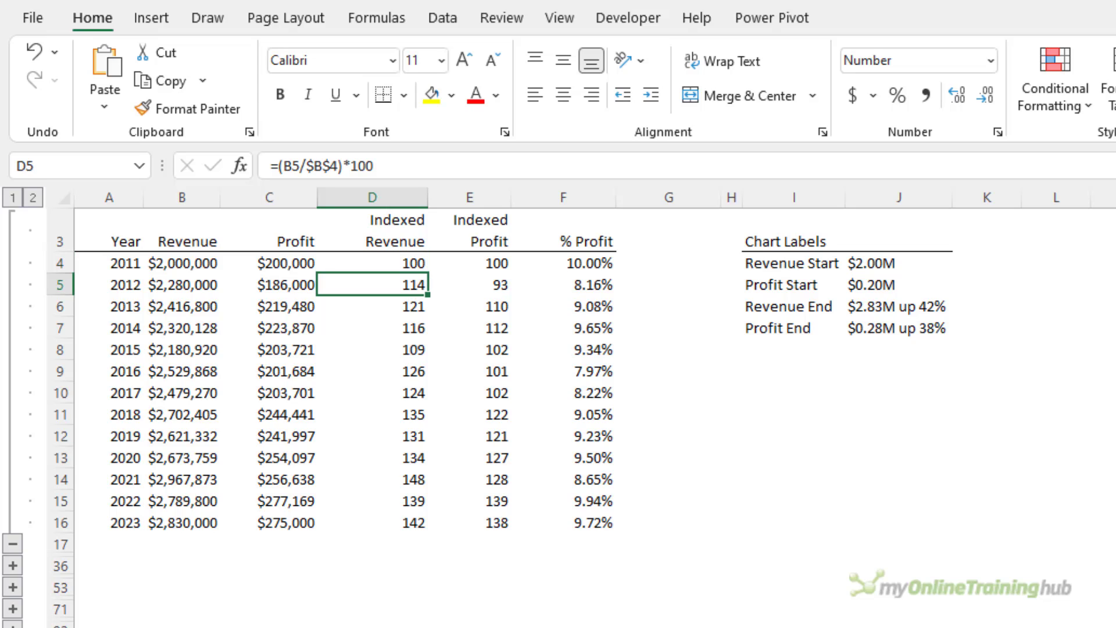
# - Position the '$2.83M up 42%' label at the orange line's end and link it to cell J6
pyautogui.press('Down')
pyautogui.press('Down')
pyautogui.press('Down')
pyautogui.press('Down')
pyautogui.press('Down')
pyautogui.press('Down')
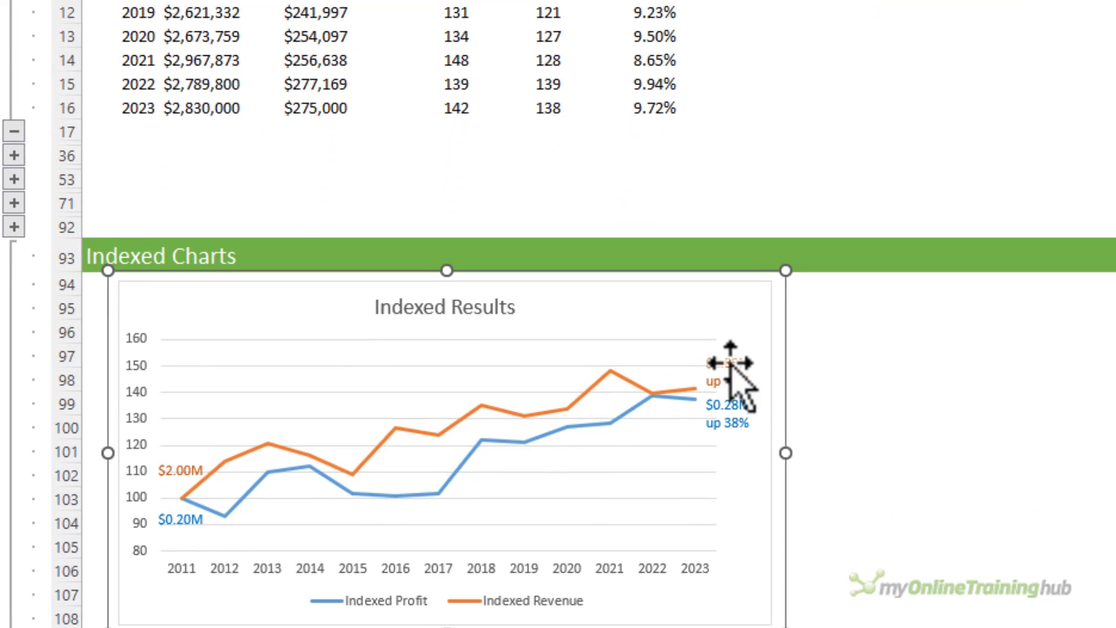
pyautogui.moveTo(727, 368); pyautogui.dragTo(733, 372)
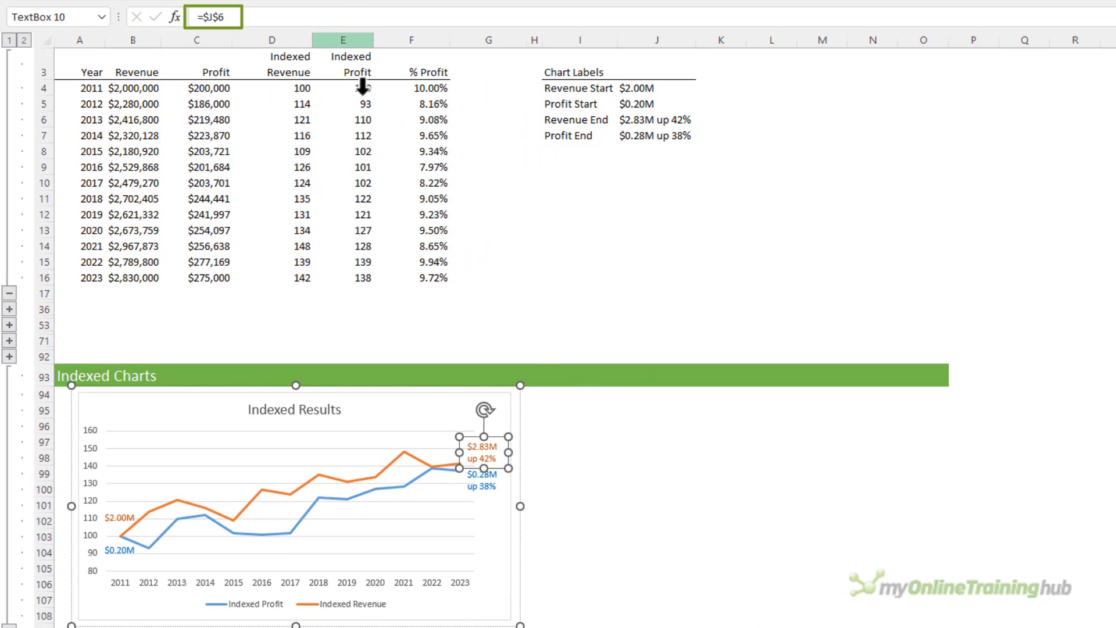
pyautogui.click(307, 16)
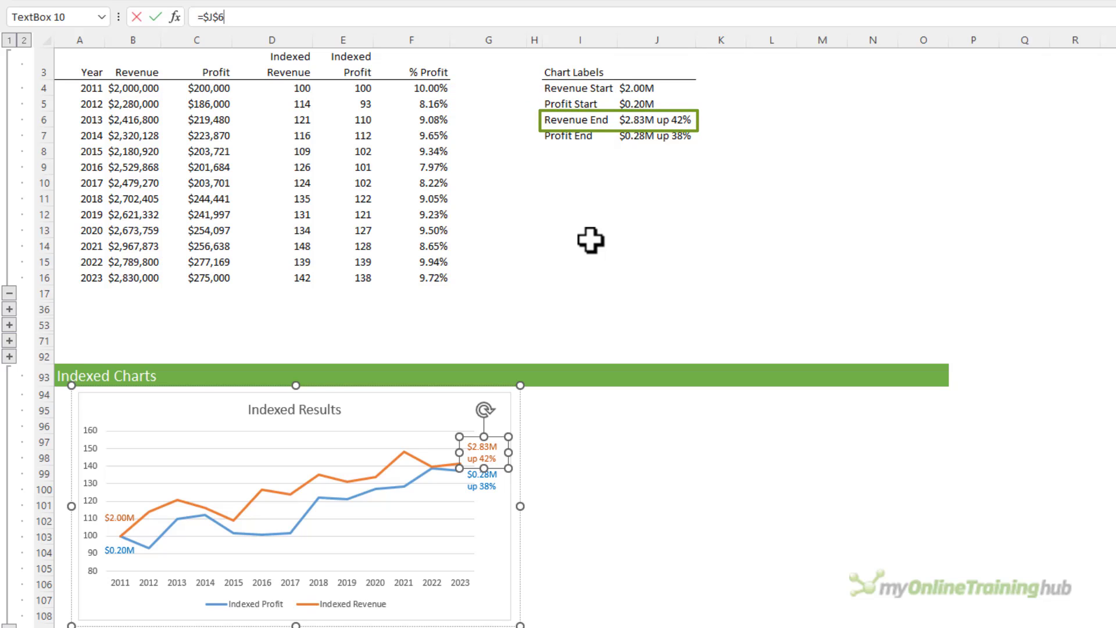
pyautogui.press('Return')
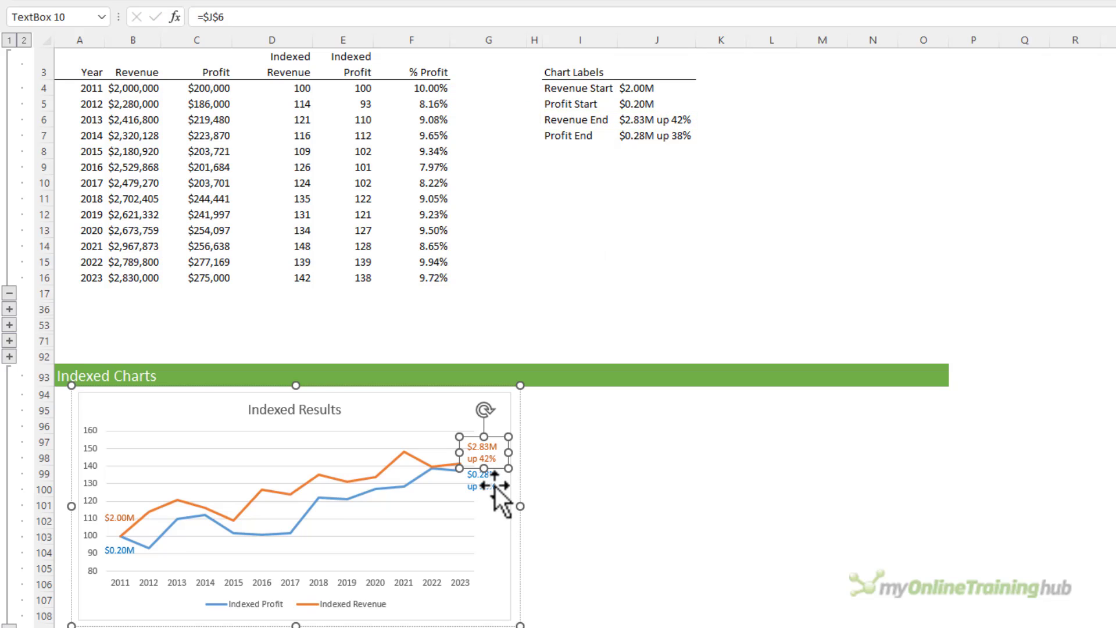
pyautogui.click(492, 485)
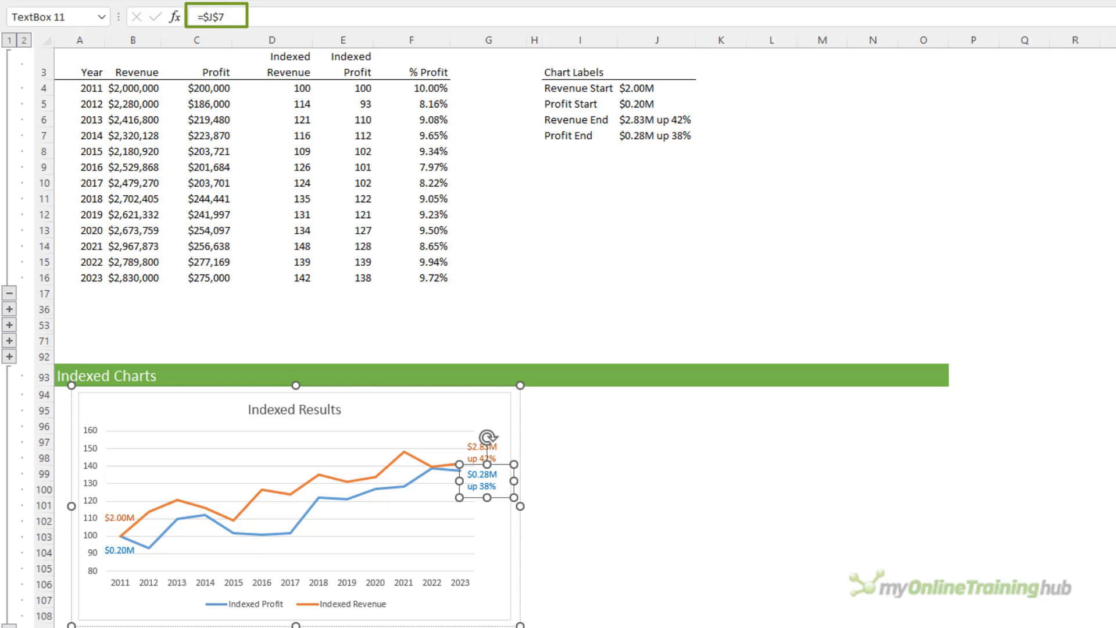
# - Inspect the TEXT formulas behind the Revenue End (J6) and Profit End (J7) labels
pyautogui.click(655, 119)
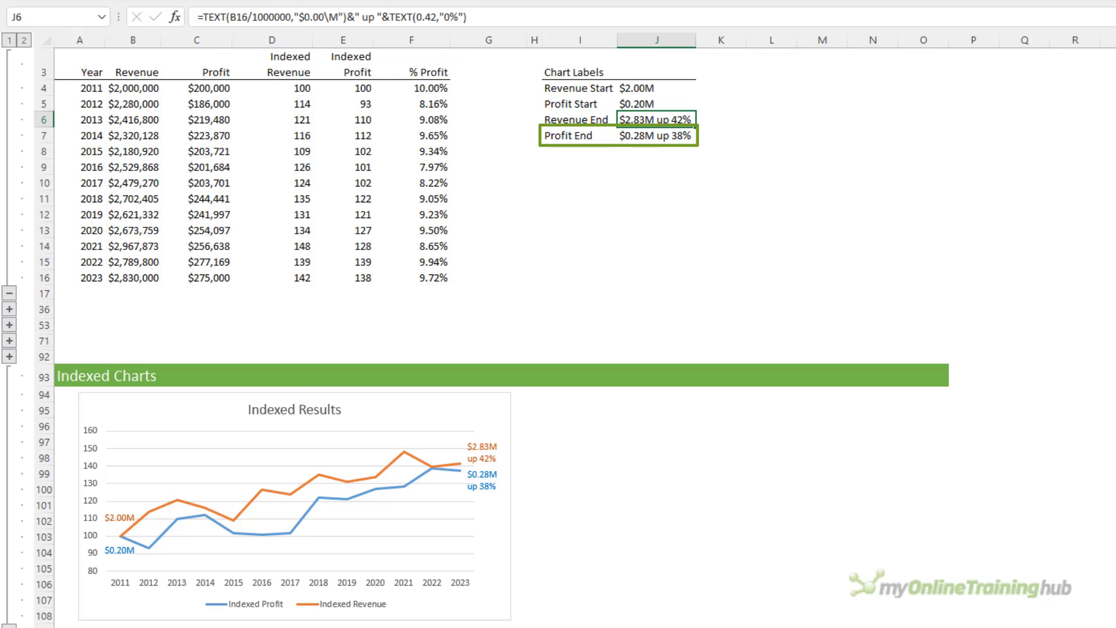
pyautogui.click(656, 135)
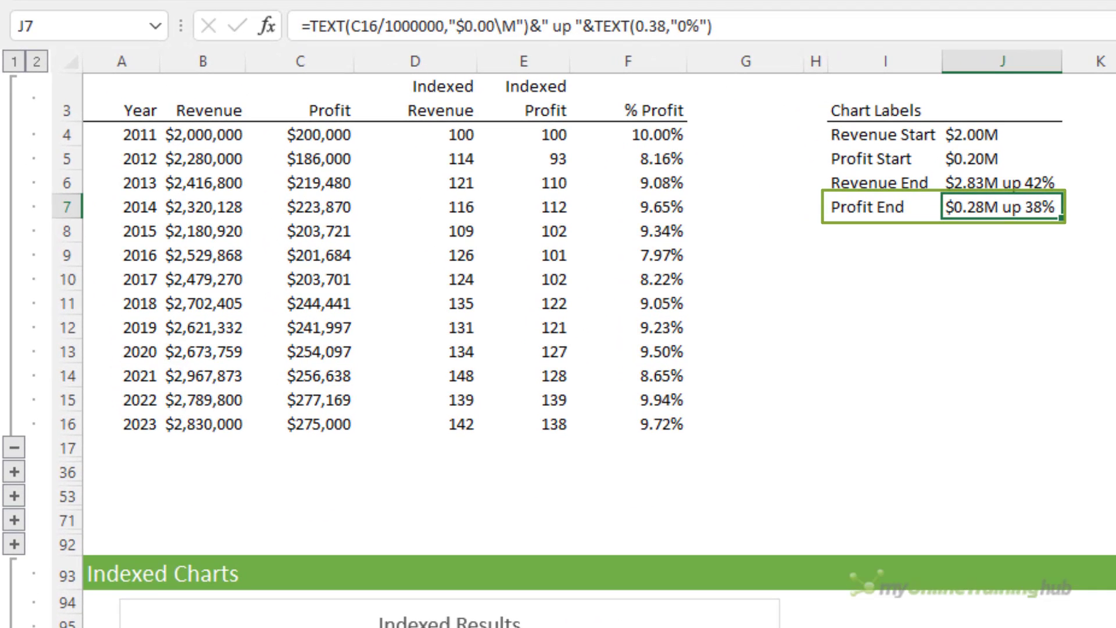
pyautogui.click(655, 119)
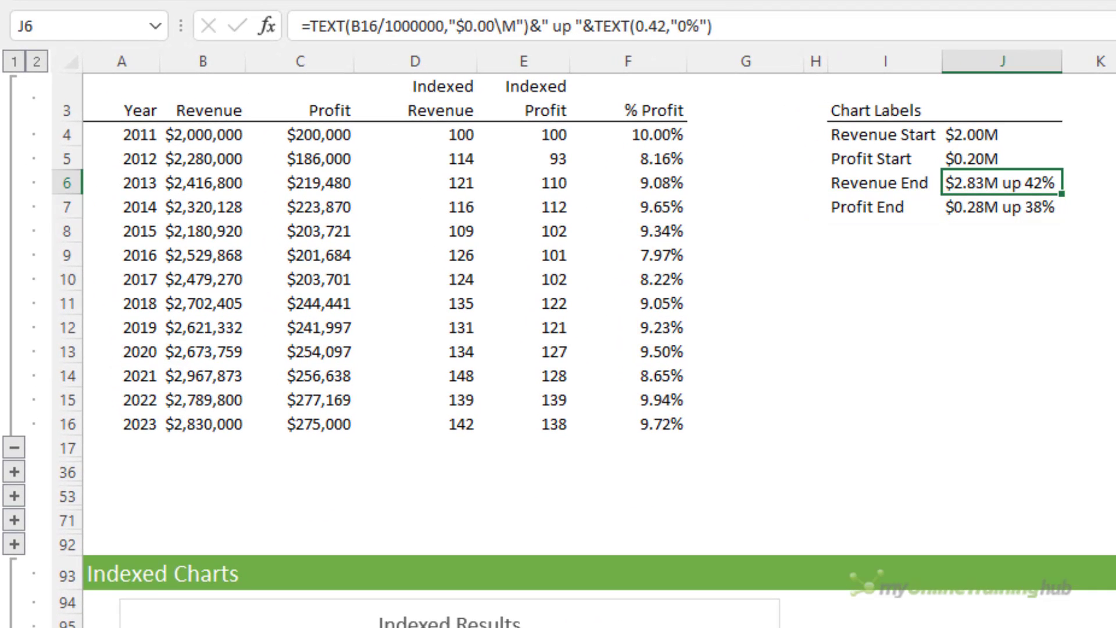